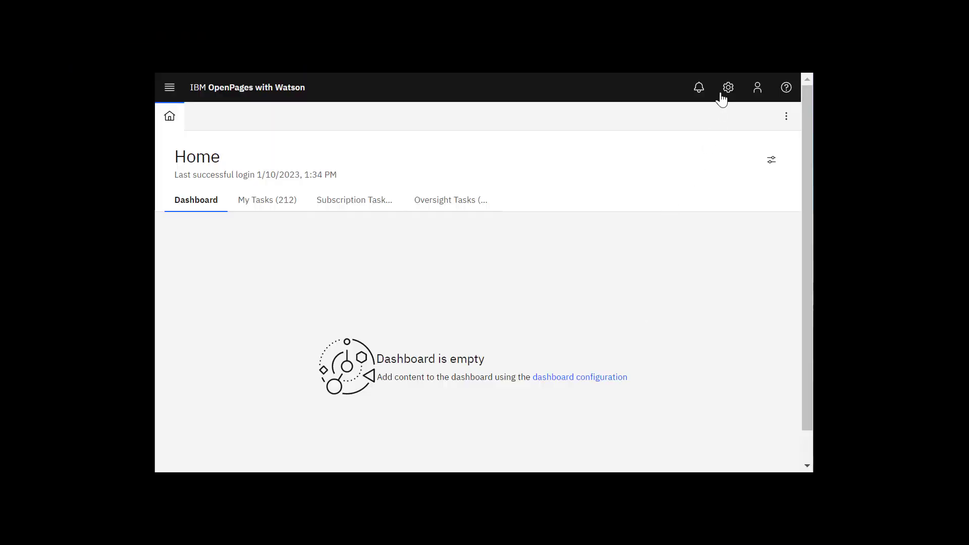
- Go to Administration > Other > Logs to reach the Logs page
{"action": "left_click", "coordinate": [729, 88]}
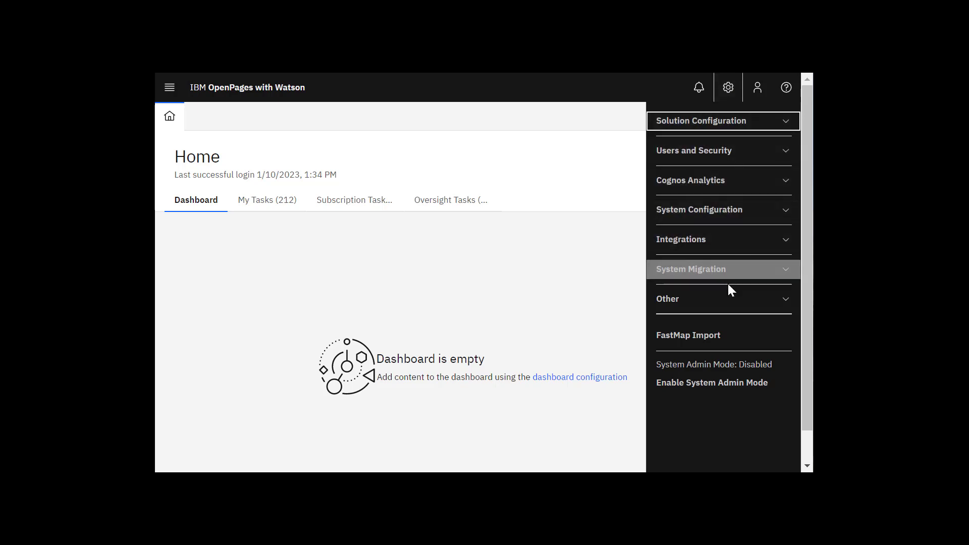
{"action": "left_click", "coordinate": [726, 303]}
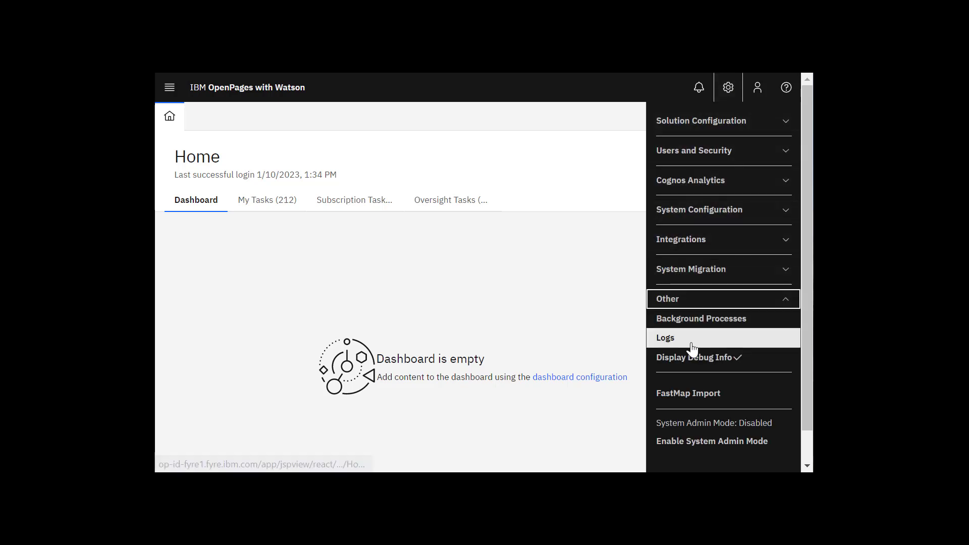
{"action": "left_click", "coordinate": [664, 338]}
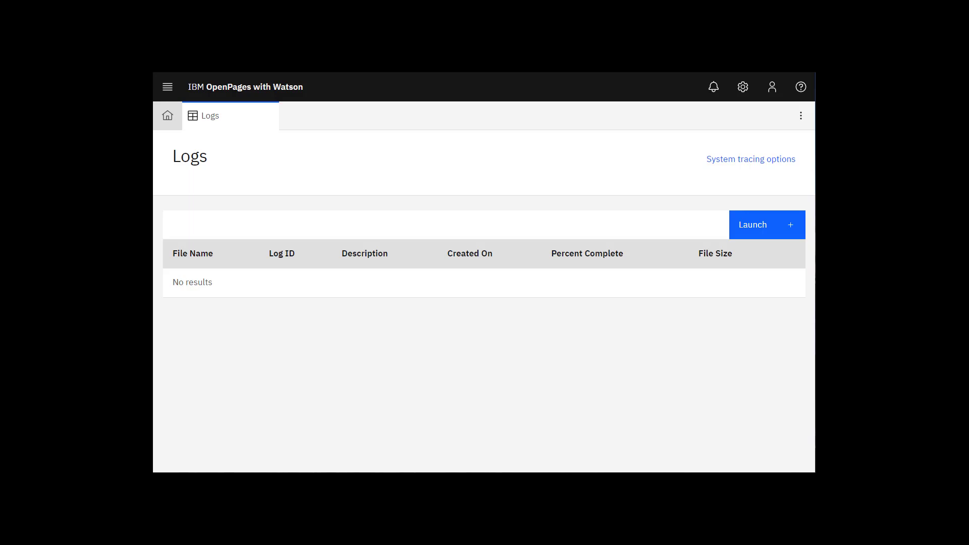
- In System tracing options, switch on Application common tracing and save the options
{"action": "left_click", "coordinate": [717, 159]}
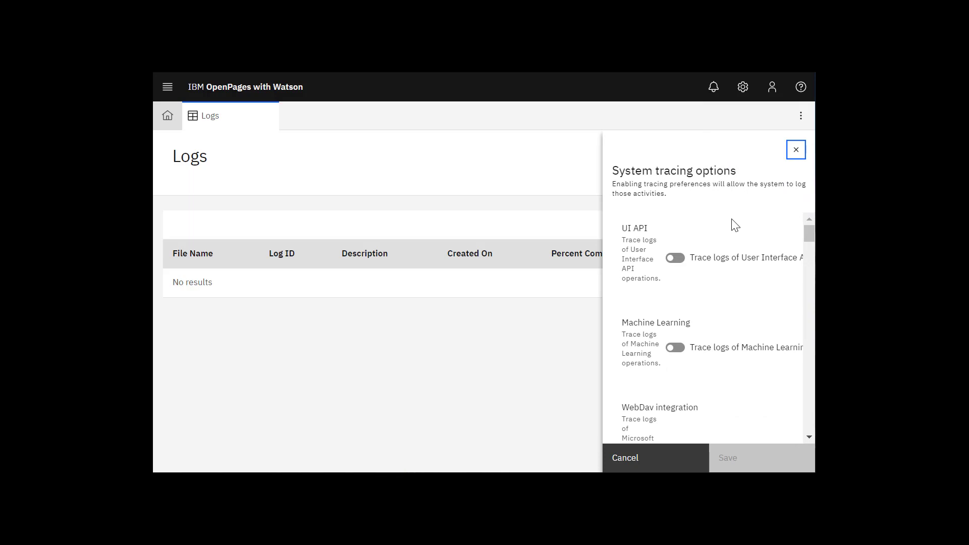
{"action": "scroll", "coordinate": [732, 223], "scroll_direction": "down", "scroll_amount": 1}
{"action": "scroll", "coordinate": [733, 223], "scroll_direction": "down", "scroll_amount": 6}
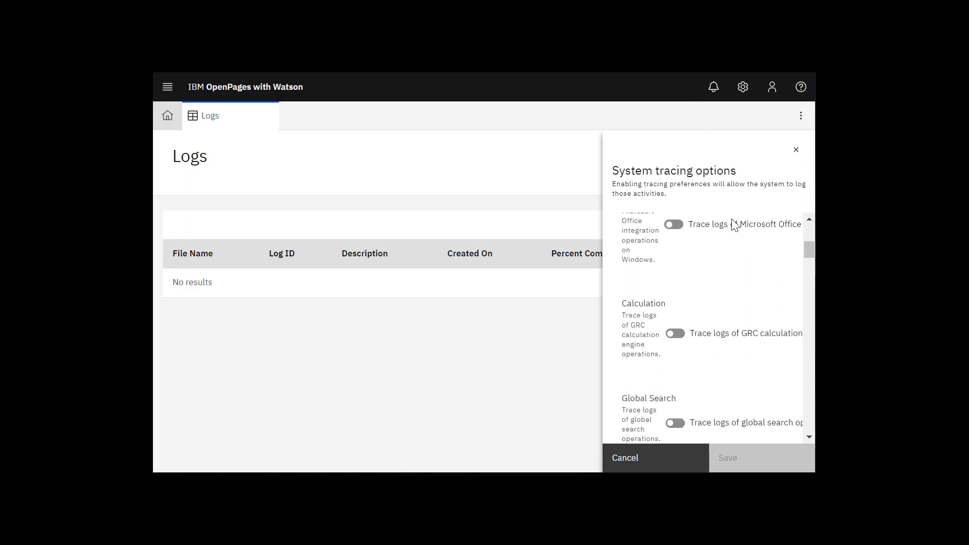
{"action": "scroll", "coordinate": [734, 225], "scroll_direction": "down", "scroll_amount": 6}
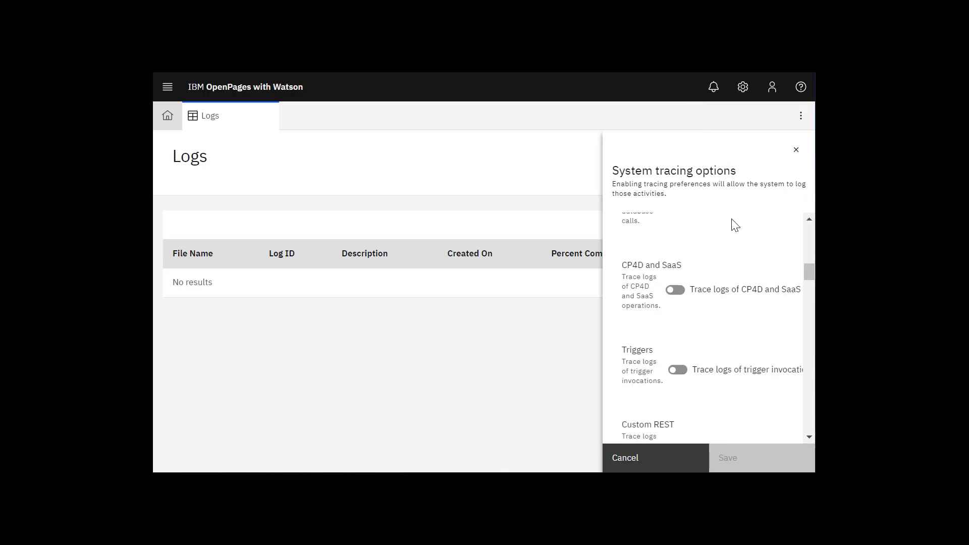
{"action": "scroll", "coordinate": [732, 226], "scroll_direction": "down", "scroll_amount": 5}
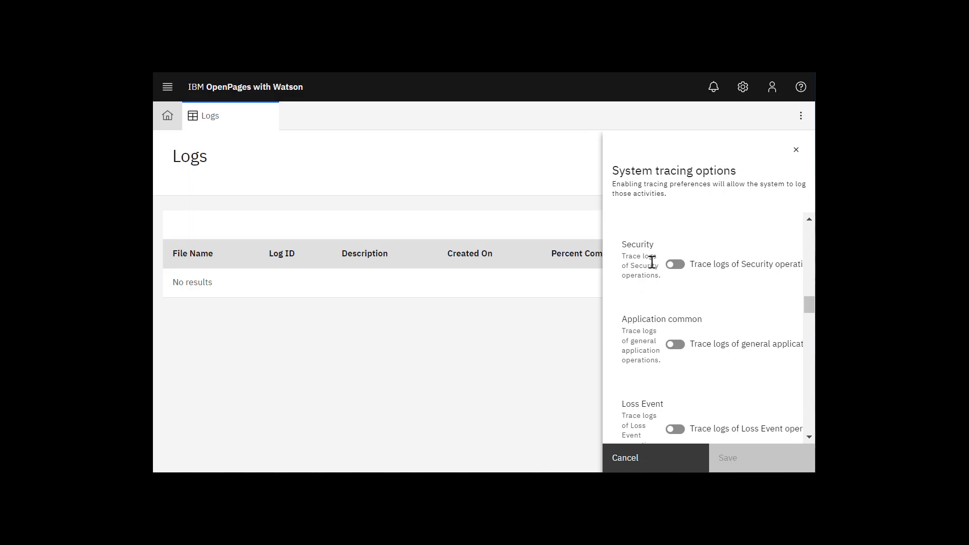
{"action": "left_click", "coordinate": [671, 348]}
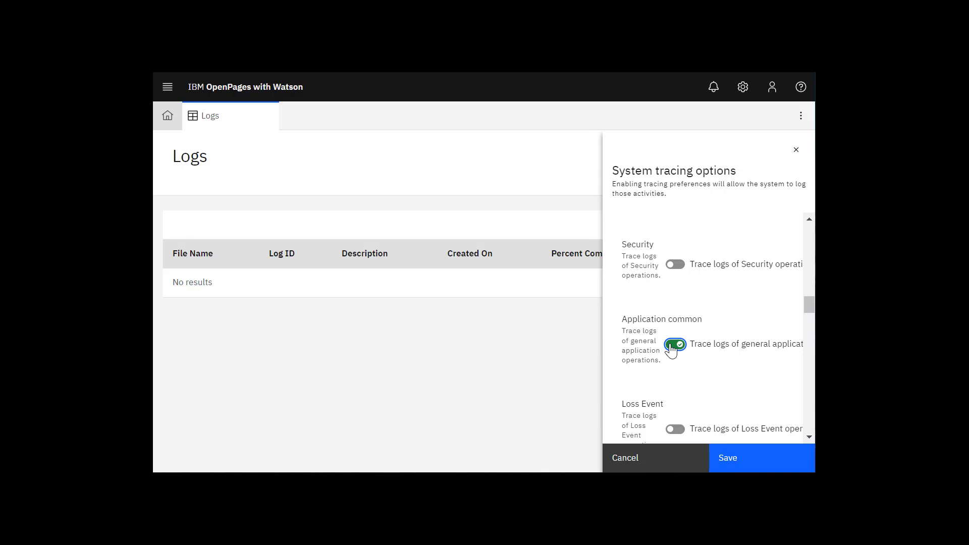
{"action": "left_click", "coordinate": [758, 461]}
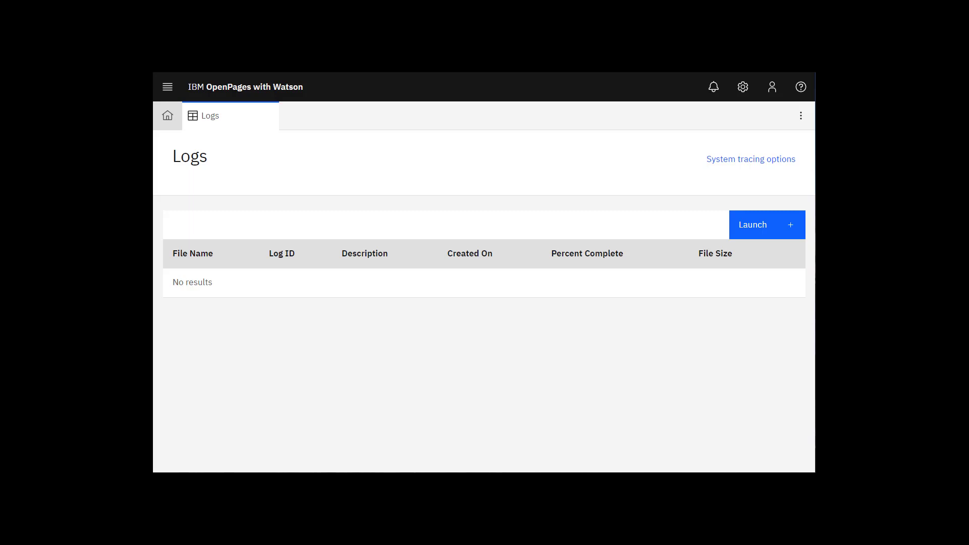
- Launch a new log collection with Log Files on and Database Diagnostics off
{"action": "left_click", "coordinate": [761, 228]}
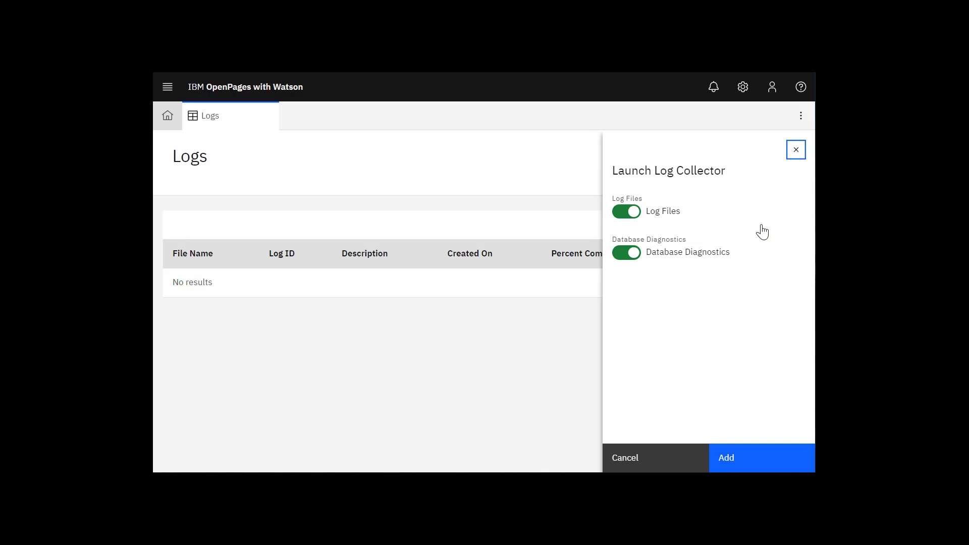
{"action": "left_click", "coordinate": [762, 232]}
{"action": "left_click", "coordinate": [638, 257]}
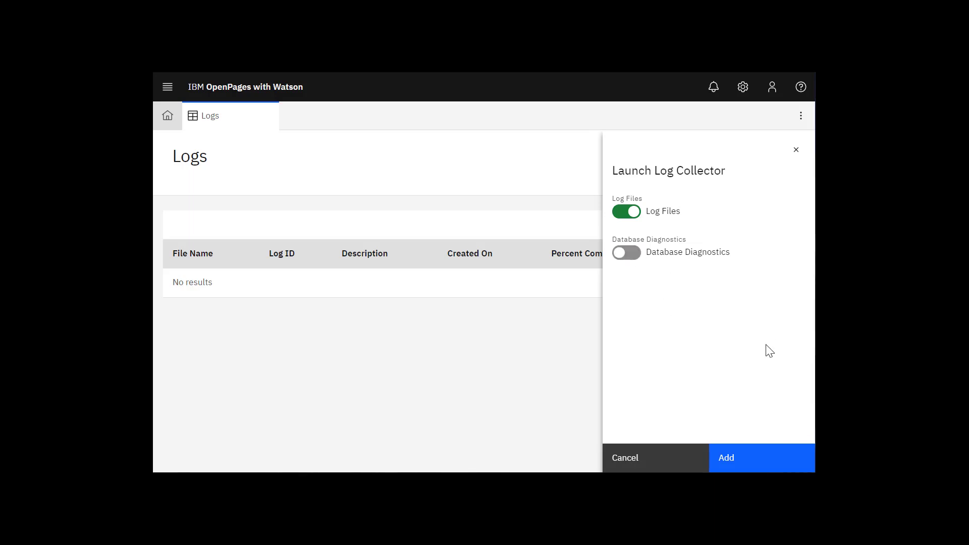
{"action": "left_click", "coordinate": [754, 464]}
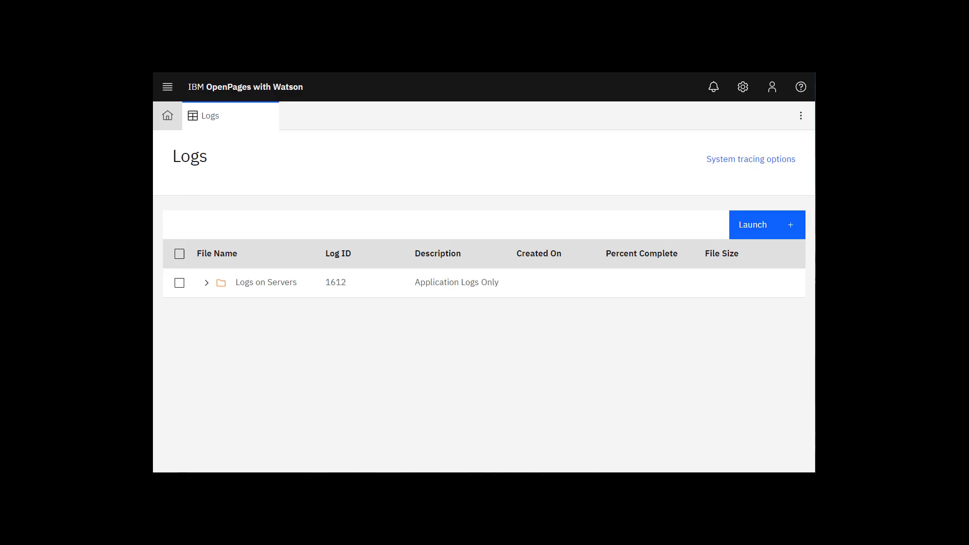
- Download the 9.47 MB LogCollector zip under Logs on Servers and open it
{"action": "left_click", "coordinate": [208, 284]}
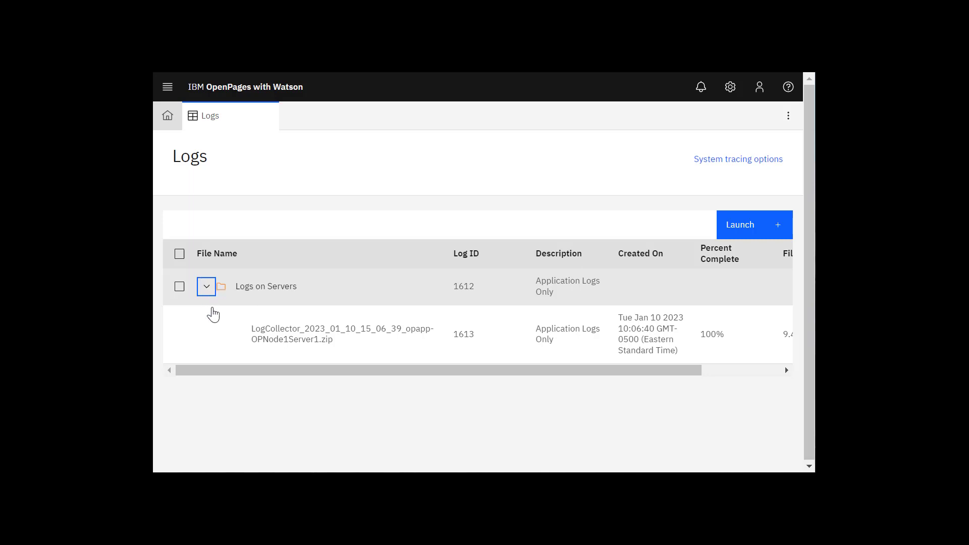
{"action": "left_click_drag", "start_coordinate": [488, 370], "coordinate": [607, 378]}
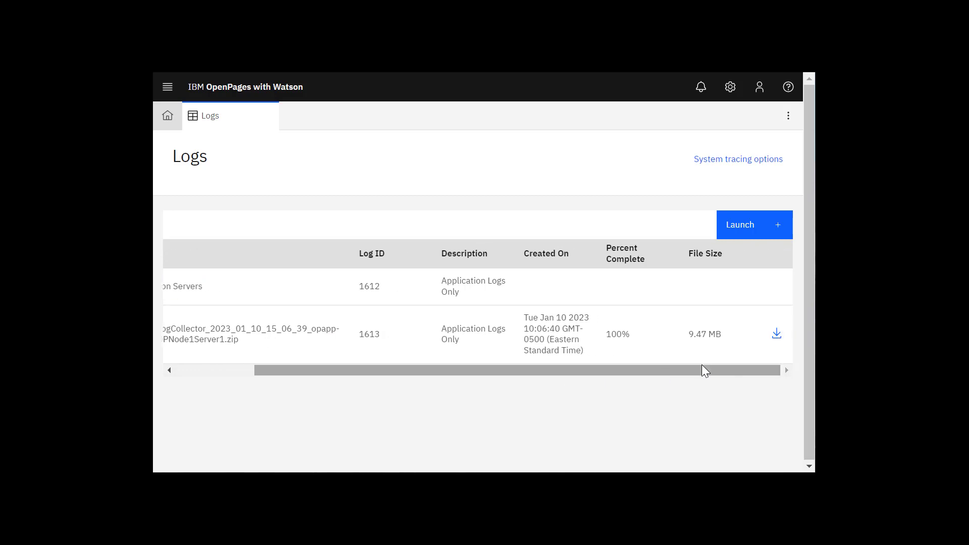
{"action": "left_click", "coordinate": [776, 335]}
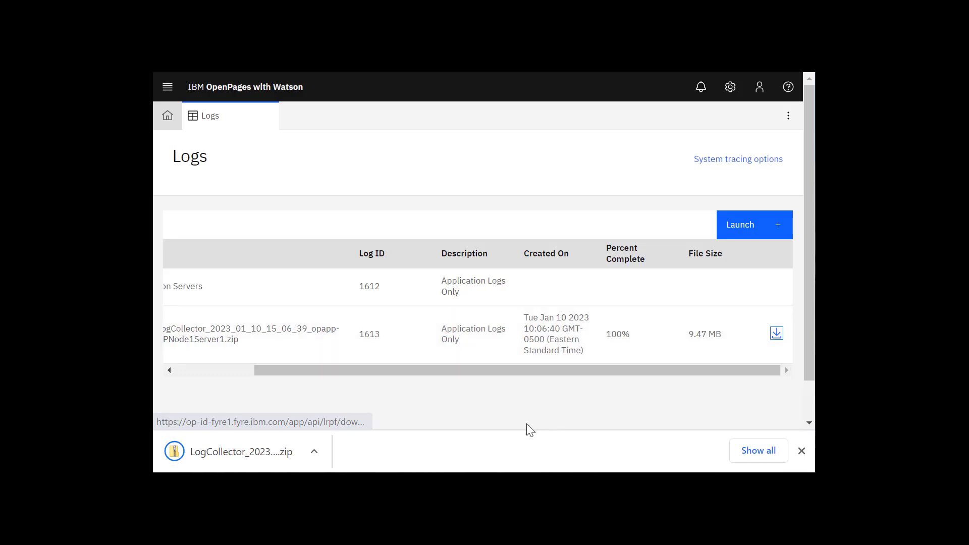
{"action": "left_click", "coordinate": [244, 446]}
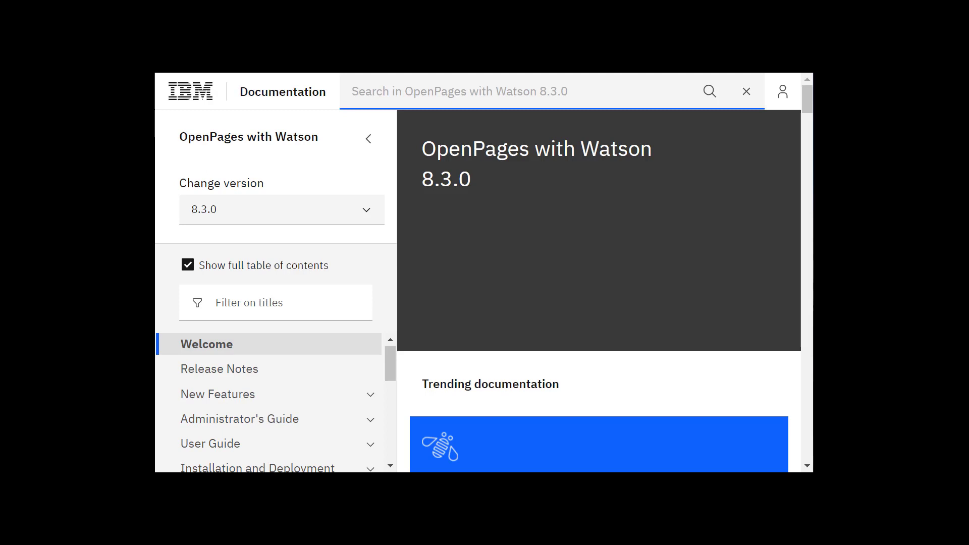
- Search all titles for 'Enable trace logging', open the Enabling trace logging topic, and scroll to Table 1
{"action": "left_click", "coordinate": [246, 306]}
{"action": "type", "text": "Enable trace logging"}
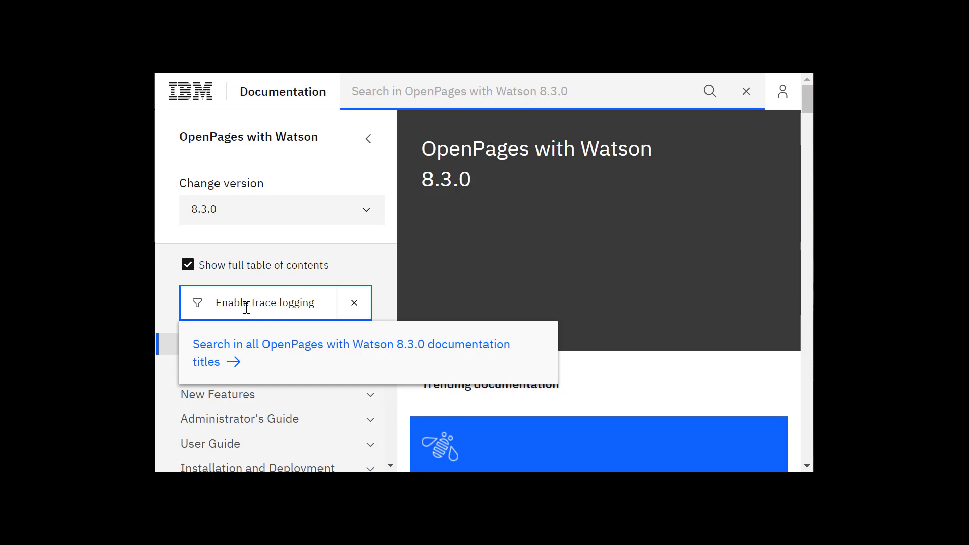
{"action": "left_click", "coordinate": [265, 352]}
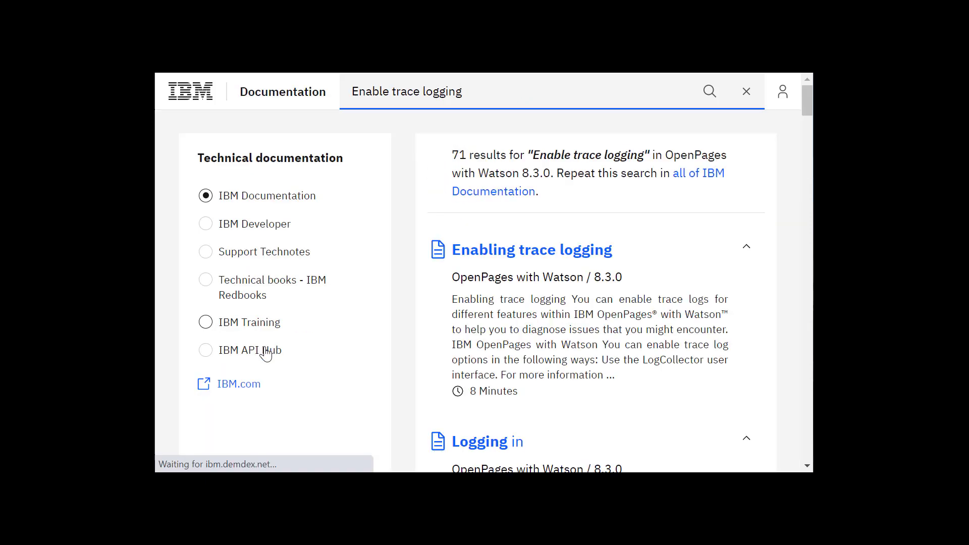
{"action": "left_click", "coordinate": [520, 253]}
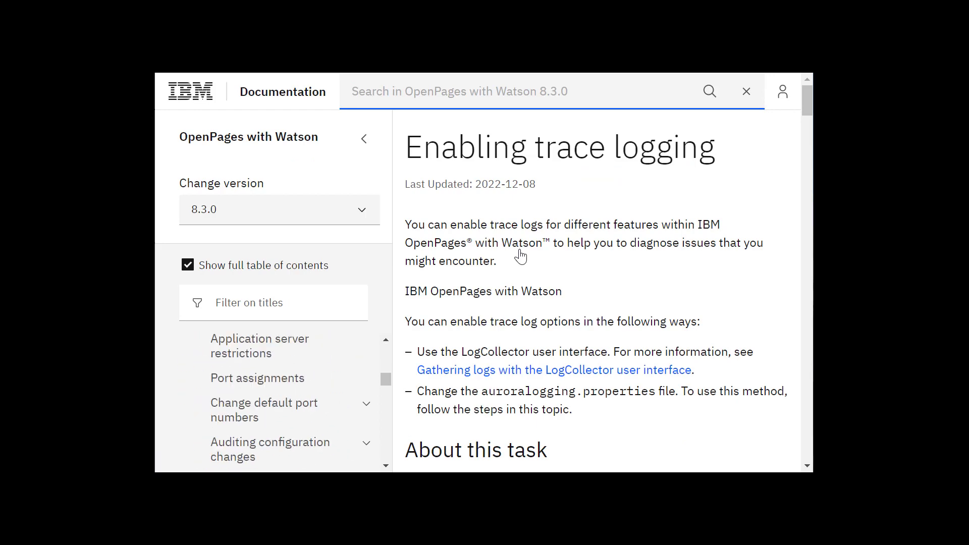
{"action": "scroll", "coordinate": [521, 257], "scroll_direction": "down", "scroll_amount": 3}
{"action": "scroll", "coordinate": [521, 257], "scroll_direction": "down", "scroll_amount": 7}
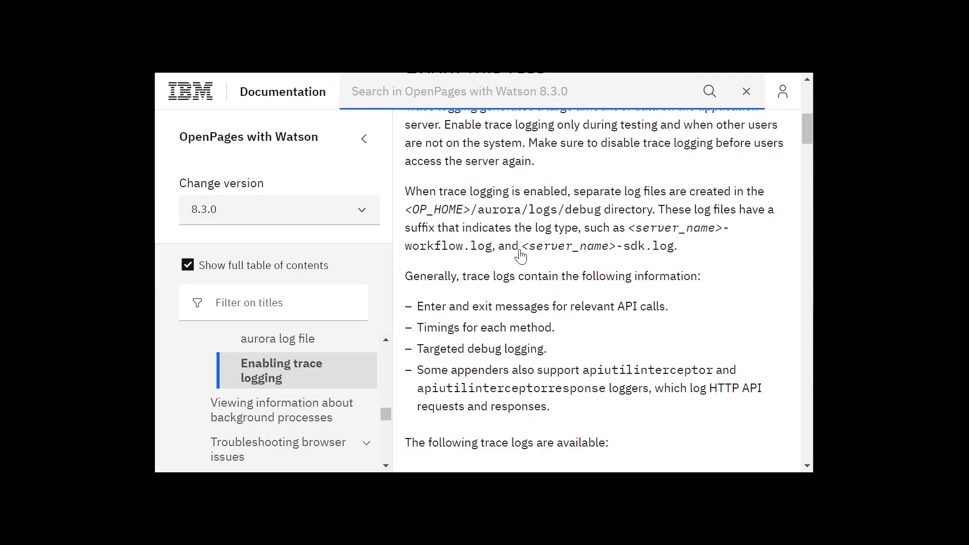
{"action": "scroll", "coordinate": [520, 257], "scroll_direction": "down", "scroll_amount": 6}
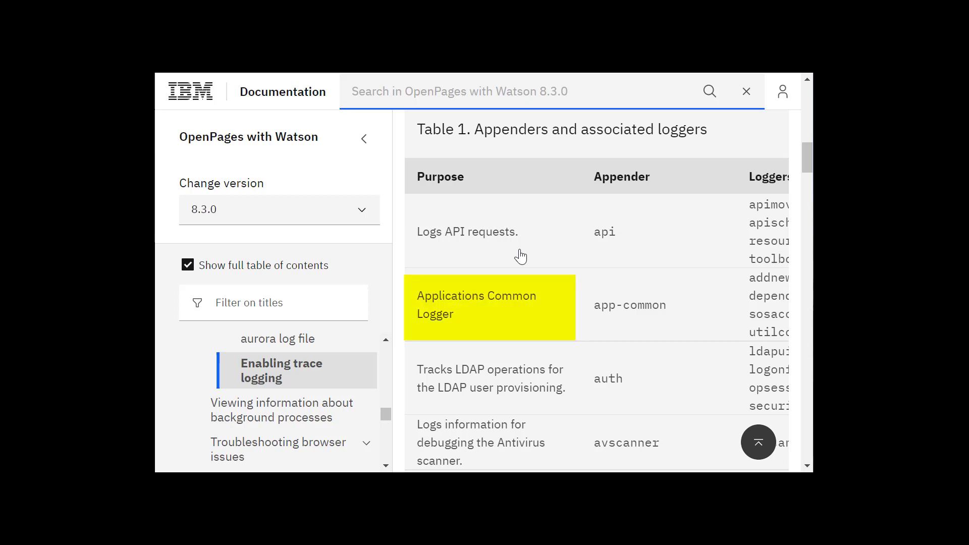
- Mark the Applications Common Logger log path, then switch to the File Explorer window
{"action": "left_click_drag", "start_coordinate": [488, 296], "coordinate": [726, 317]}
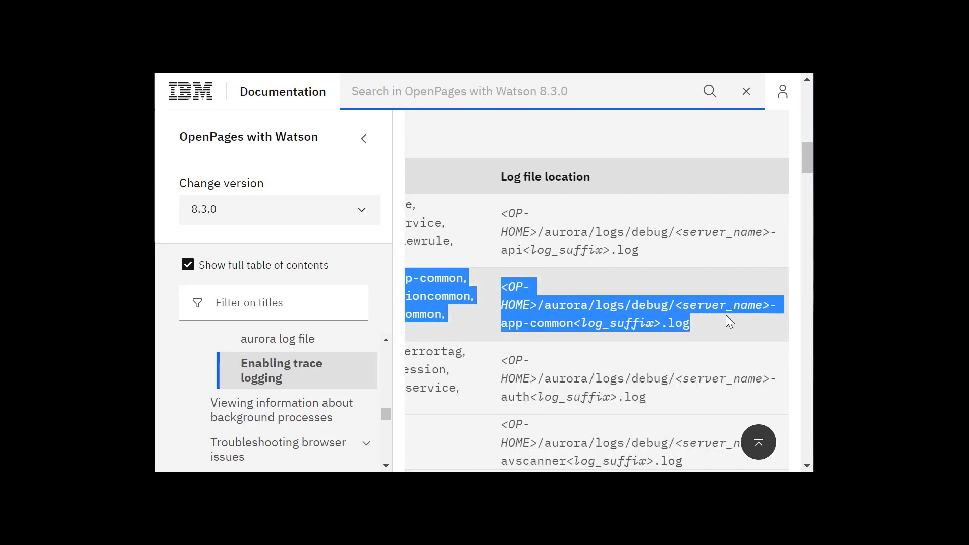
{"action": "left_click", "coordinate": [690, 322]}
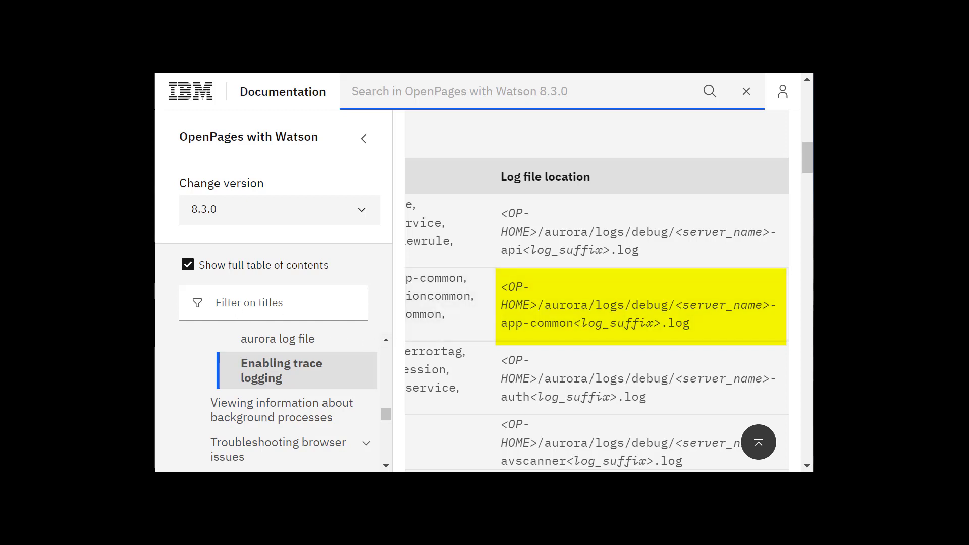
{"action": "key", "text": "alt+Tab"}
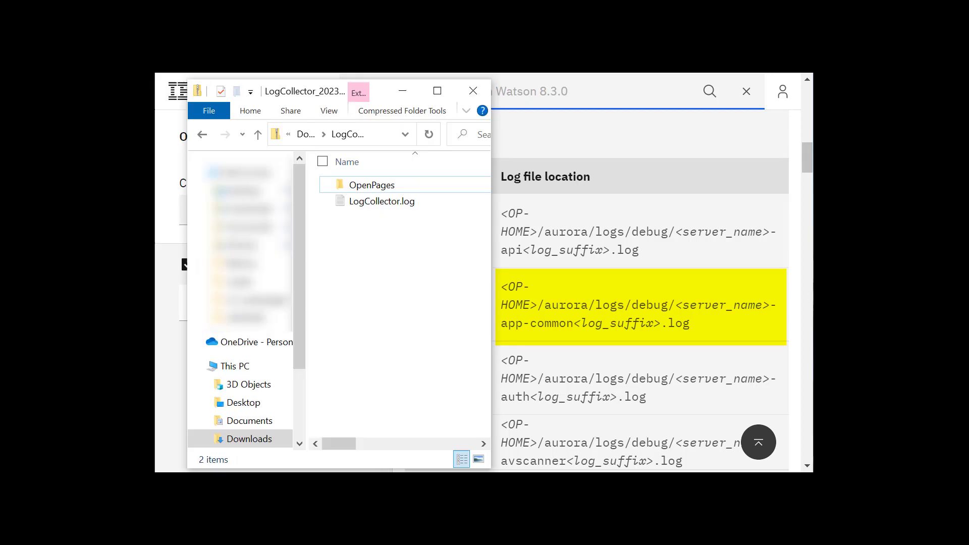
- Browse OpenPages/aurora/logs/debug and open opapp-OPNode1Server1-app-common.log in Notepad
{"action": "double_click", "coordinate": [344, 184]}
{"action": "double_click", "coordinate": [344, 184]}
{"action": "double_click", "coordinate": [347, 203]}
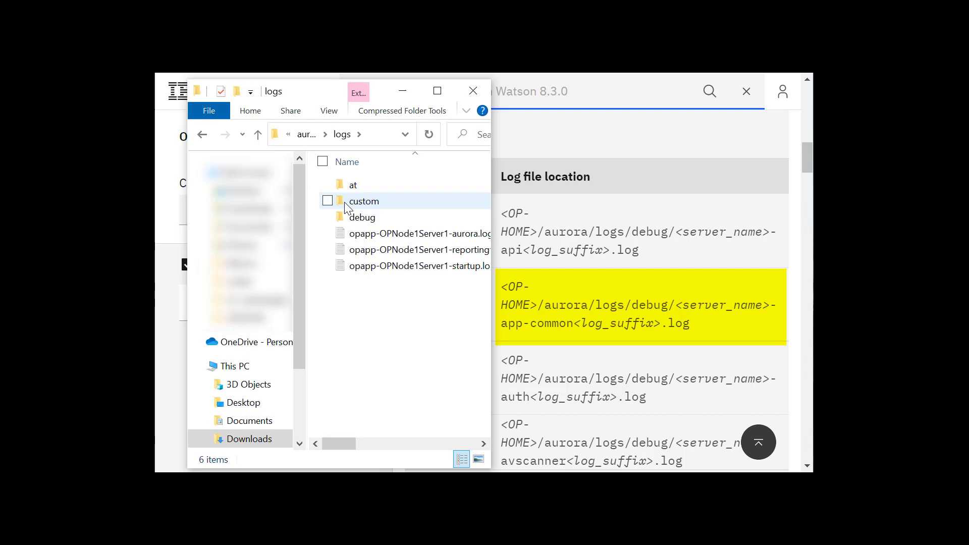
{"action": "double_click", "coordinate": [346, 217]}
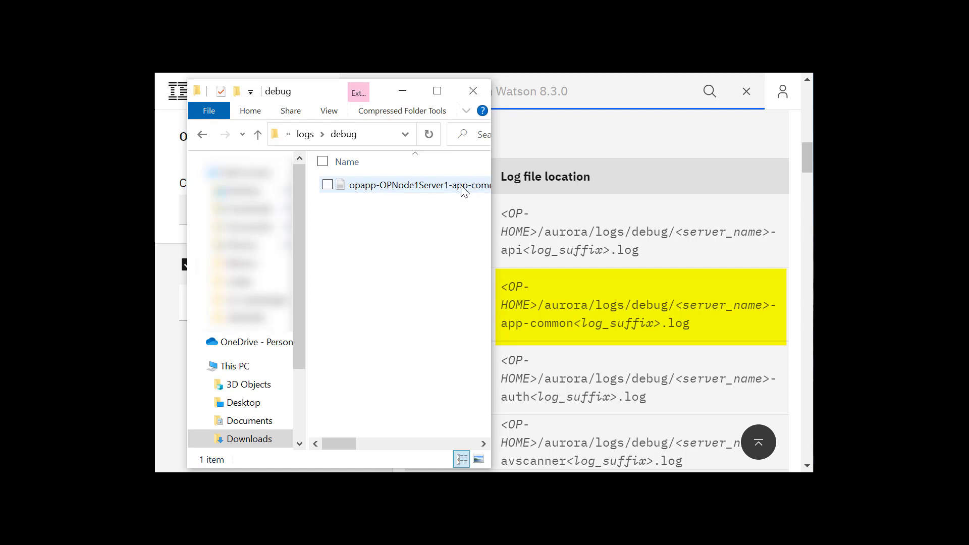
{"action": "double_click", "coordinate": [444, 186]}
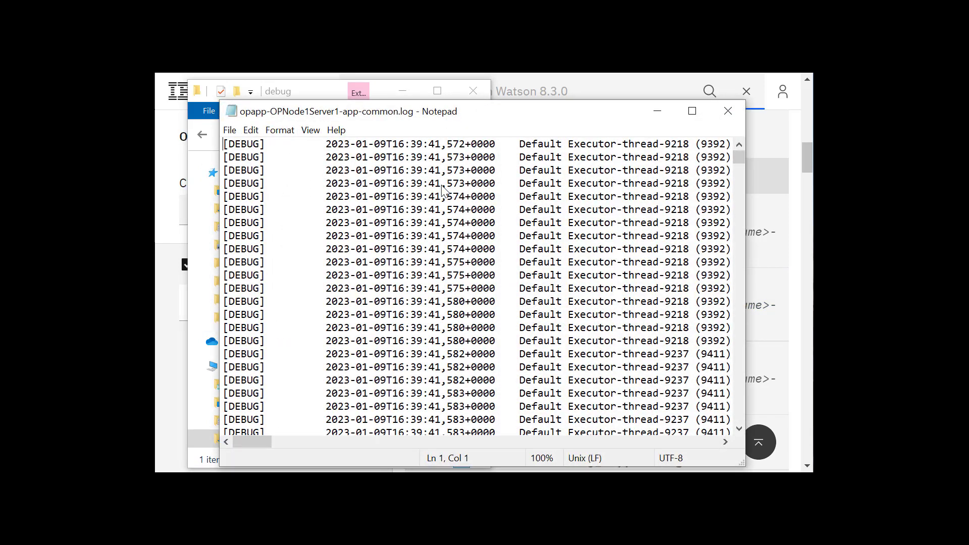